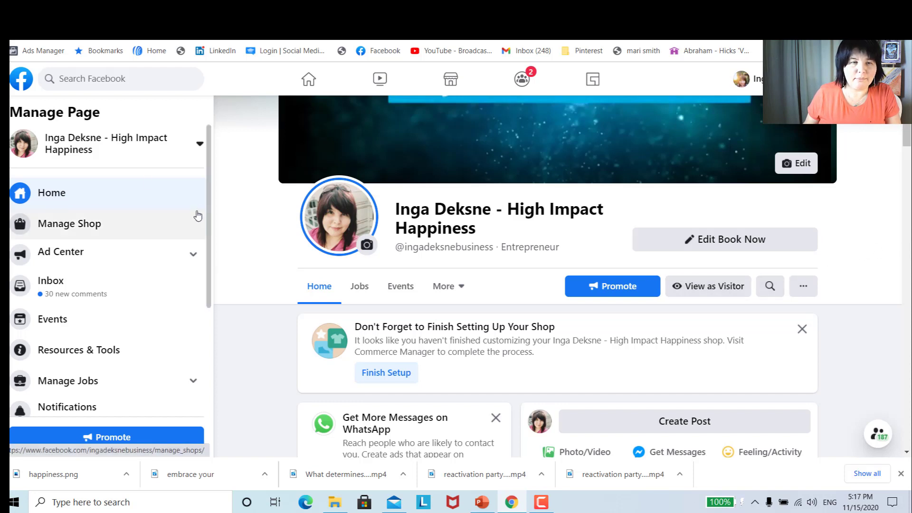
{"action": "scroll", "coordinate": [205, 220], "scroll_direction": "down", "scroll_amount": 3}
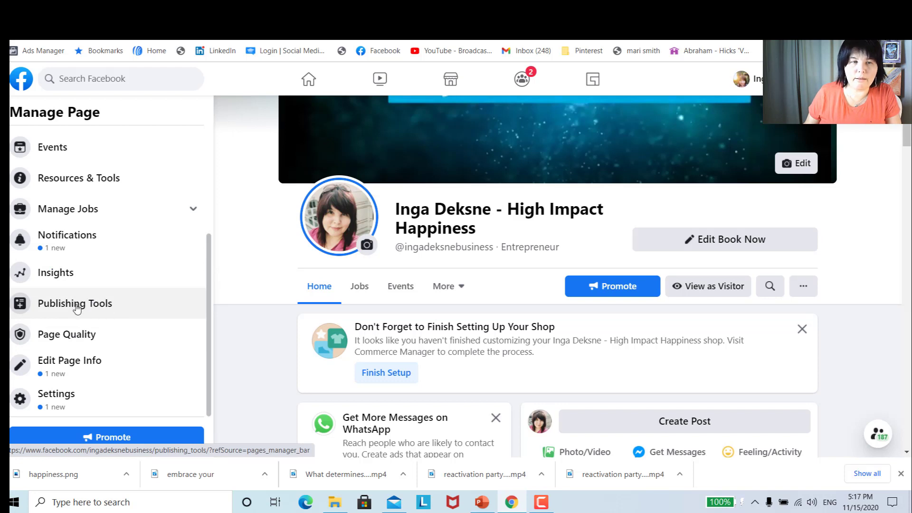
Step: Reach Creator Studio from the Page's Publishing Tools
{"action": "left_click", "coordinate": [77, 308]}
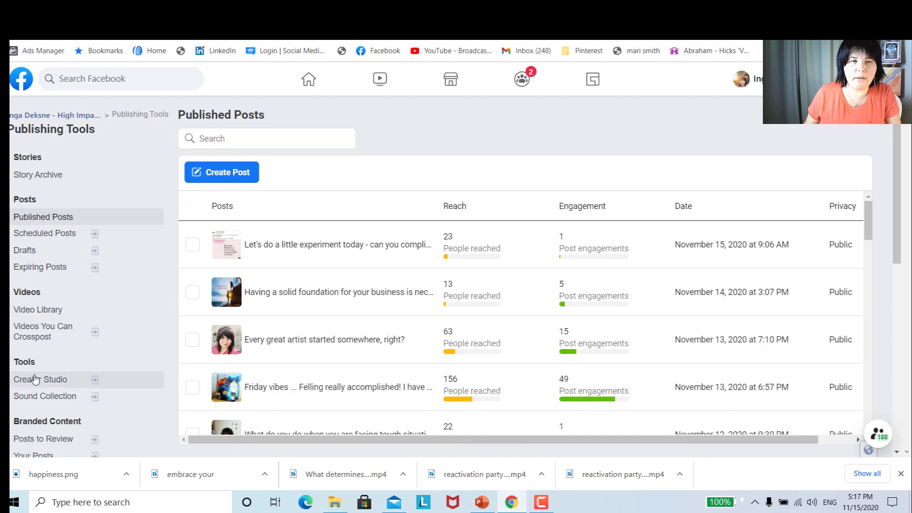
{"action": "left_click", "coordinate": [36, 379]}
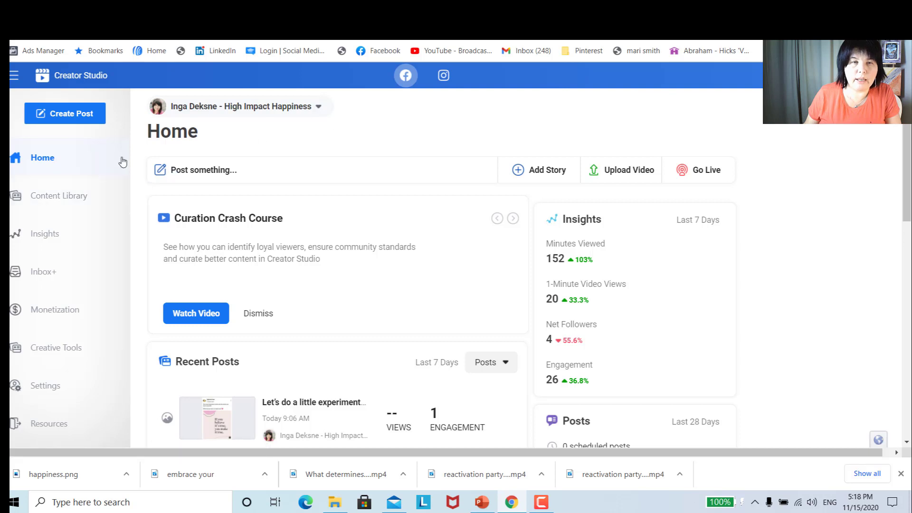
Step: Filter the Content Library posts to the last 7 days
{"action": "left_click", "coordinate": [51, 199]}
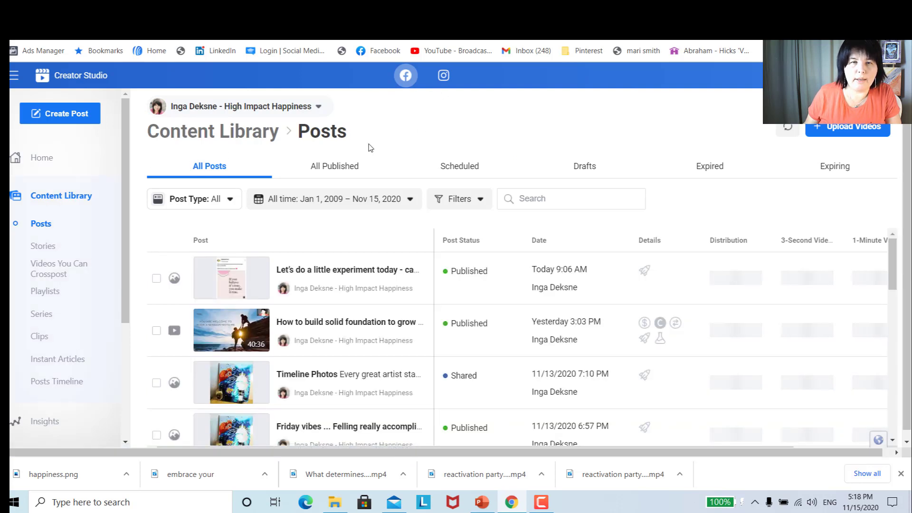
{"action": "left_click", "coordinate": [412, 202]}
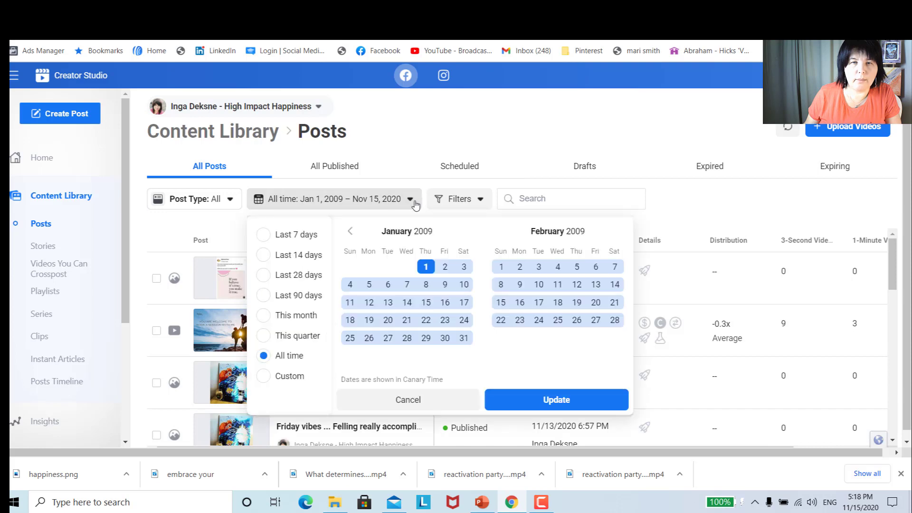
{"action": "left_click", "coordinate": [282, 233]}
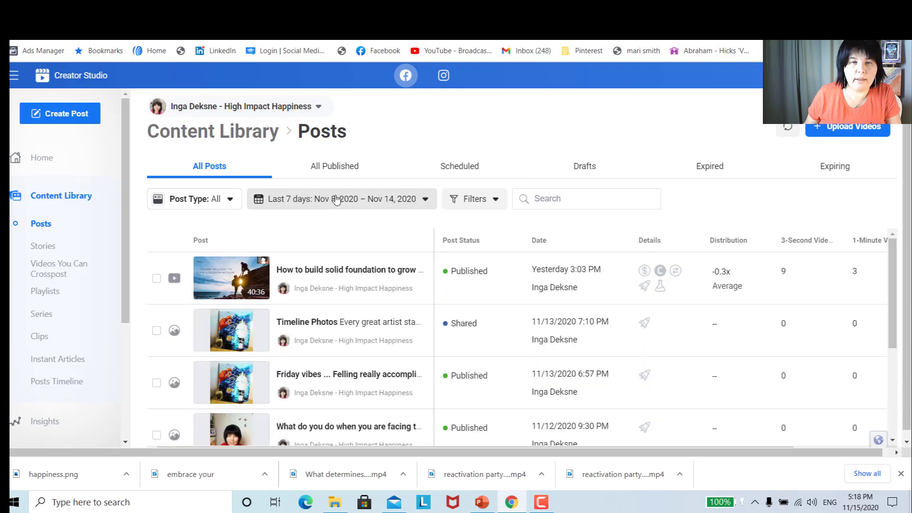
{"action": "mouse_move", "coordinate": [320, 270]}
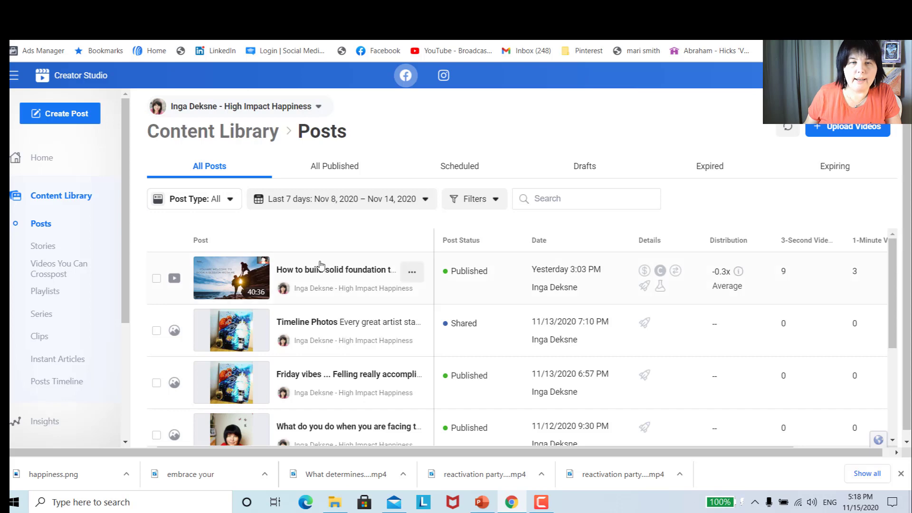
{"action": "scroll", "coordinate": [336, 335], "scroll_direction": "down", "scroll_amount": 1}
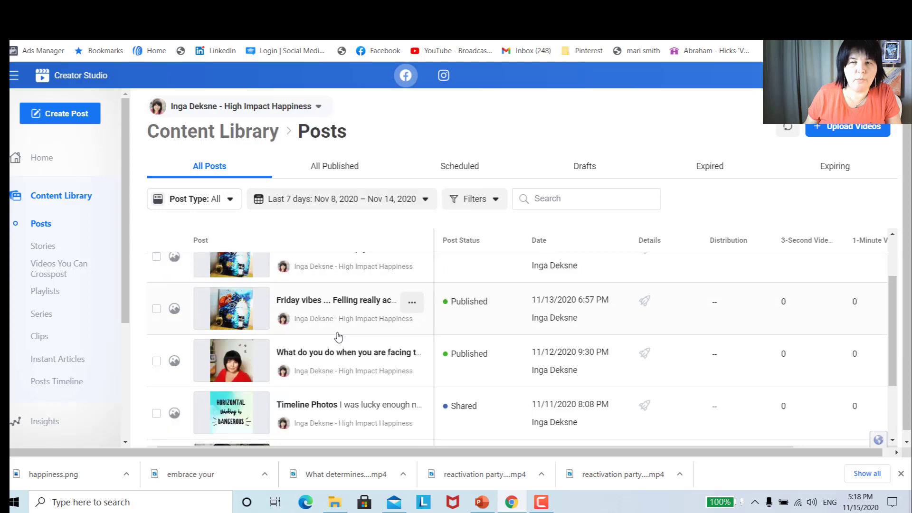
{"action": "scroll", "coordinate": [337, 336], "scroll_direction": "down", "scroll_amount": 1}
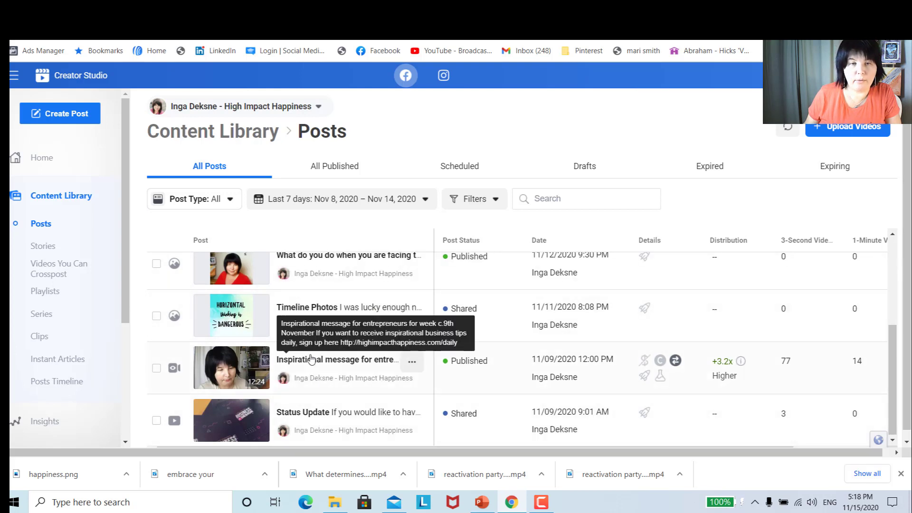
{"action": "scroll", "coordinate": [316, 330], "scroll_direction": "up", "scroll_amount": 1}
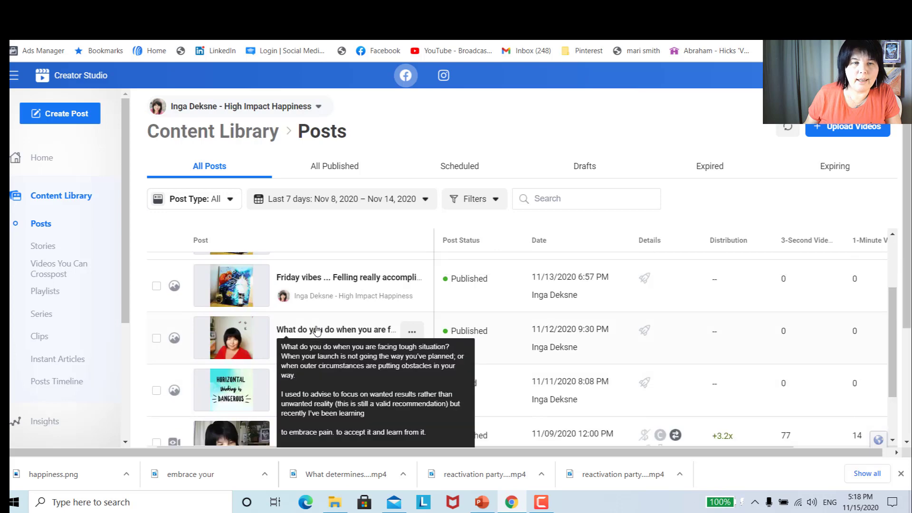
{"action": "scroll", "coordinate": [317, 331], "scroll_direction": "up", "scroll_amount": 1}
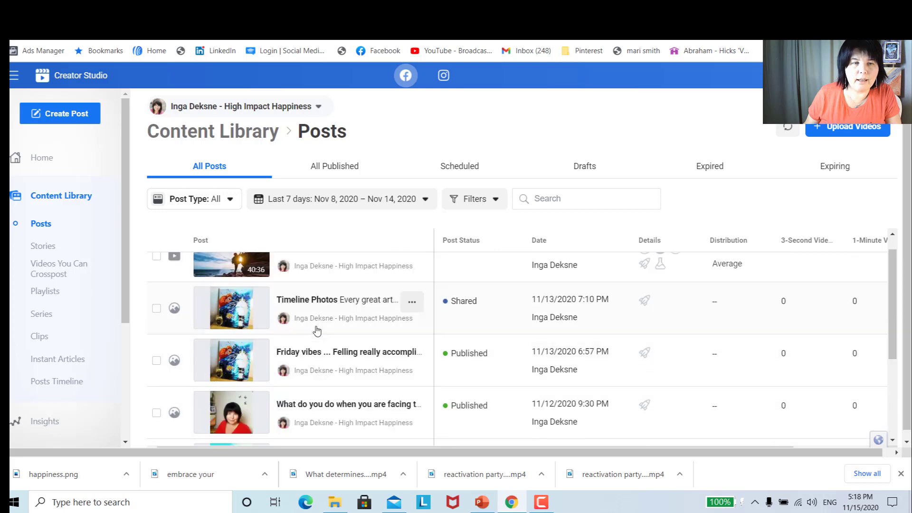
Step: Widen the posts date range to the last 14 days, Nov 1 – Nov 14, 2020
{"action": "left_click", "coordinate": [430, 203]}
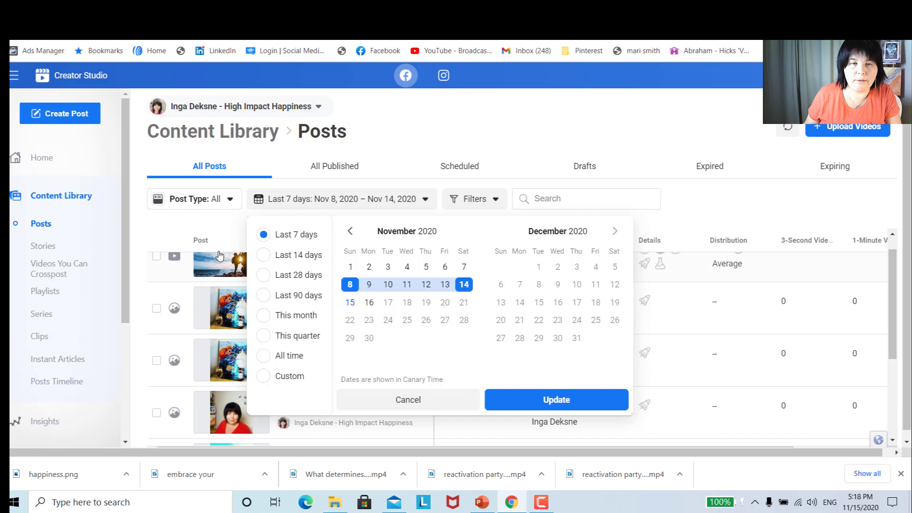
{"action": "left_click", "coordinate": [265, 255]}
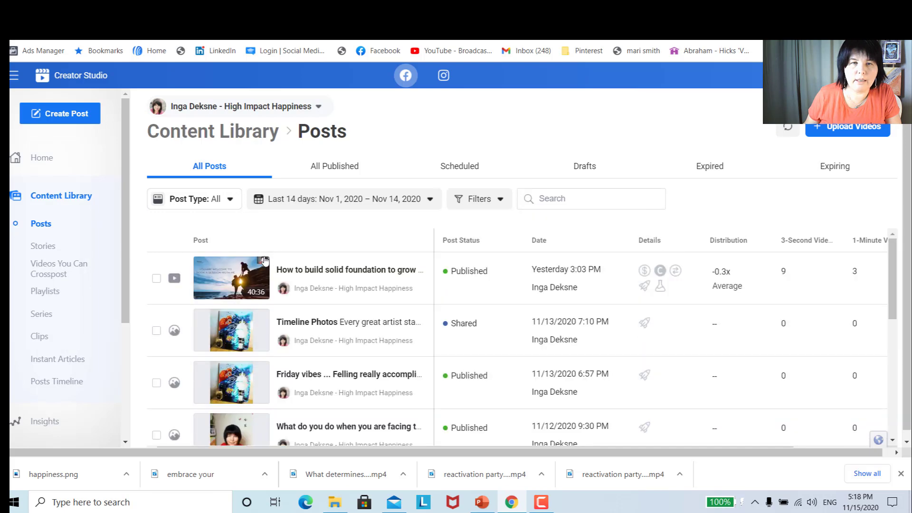
{"action": "scroll", "coordinate": [301, 277], "scroll_direction": "down", "scroll_amount": 1}
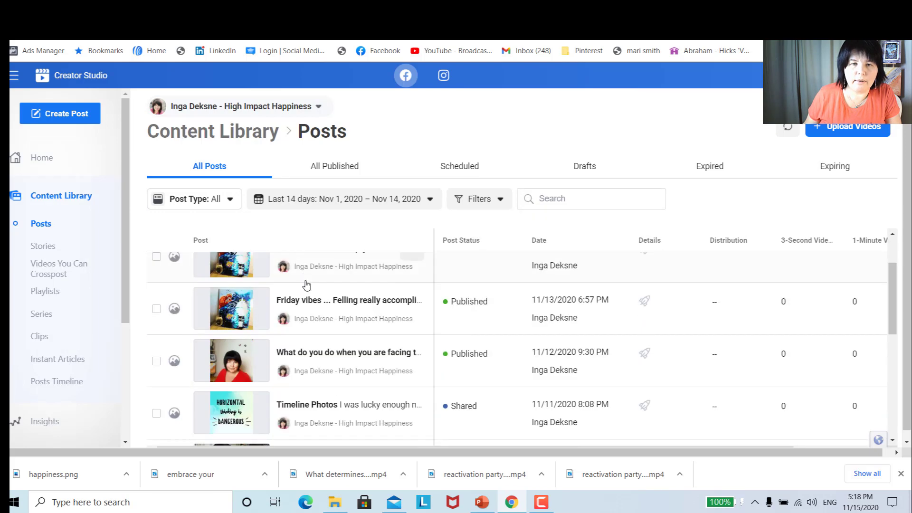
{"action": "scroll", "coordinate": [306, 282], "scroll_direction": "down", "scroll_amount": 2}
{"action": "scroll", "coordinate": [305, 283], "scroll_direction": "down", "scroll_amount": 1}
{"action": "scroll", "coordinate": [305, 285], "scroll_direction": "down", "scroll_amount": 1}
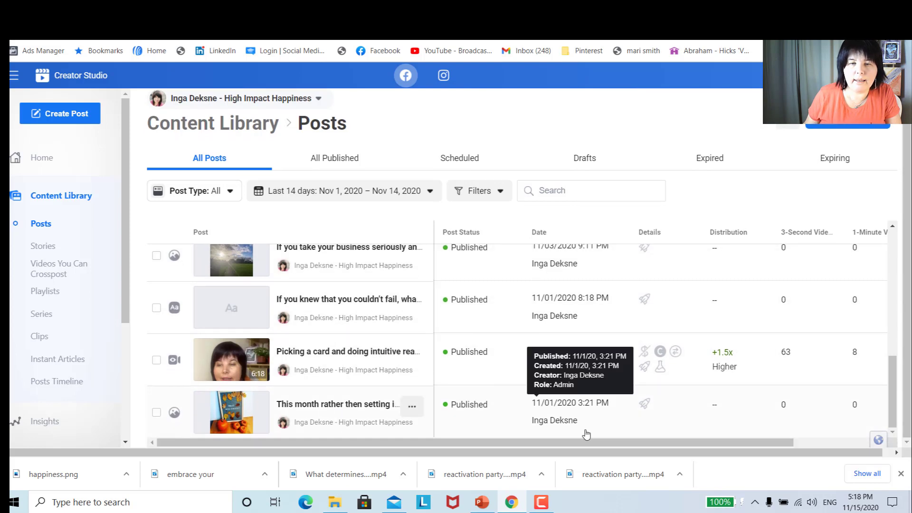
{"action": "scroll", "coordinate": [584, 432], "scroll_direction": "down", "scroll_amount": 1}
{"action": "scroll", "coordinate": [506, 414], "scroll_direction": "up", "scroll_amount": 2}
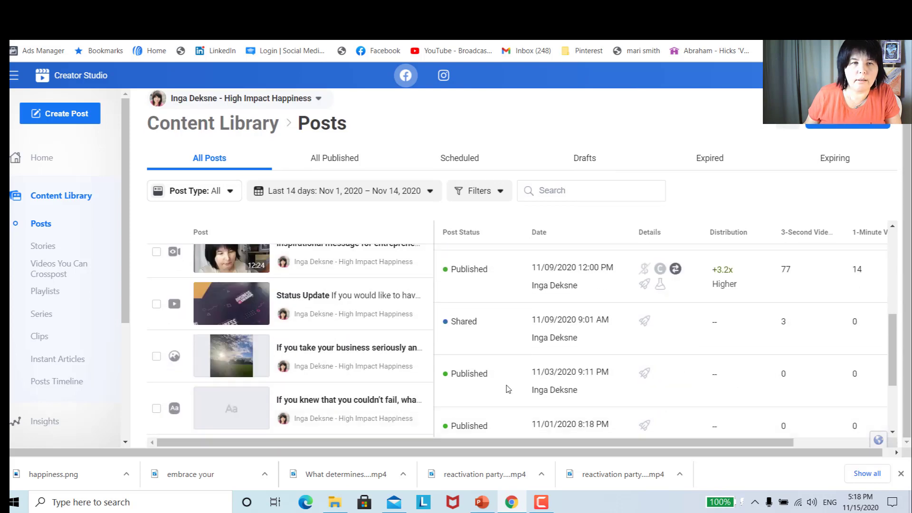
{"action": "scroll", "coordinate": [506, 387], "scroll_direction": "up", "scroll_amount": 2}
{"action": "scroll", "coordinate": [414, 294], "scroll_direction": "up", "scroll_amount": 1}
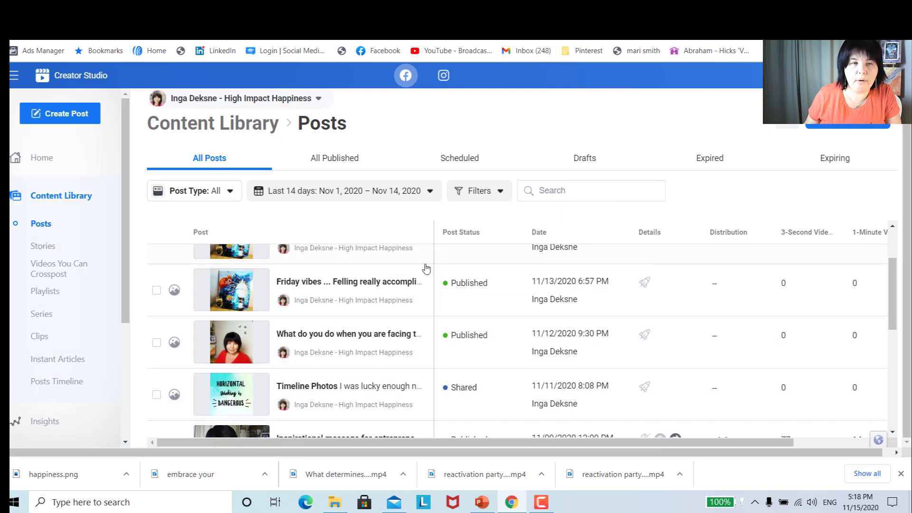
Step: Show the Page's Stories list in the Content Library
{"action": "left_click", "coordinate": [45, 249]}
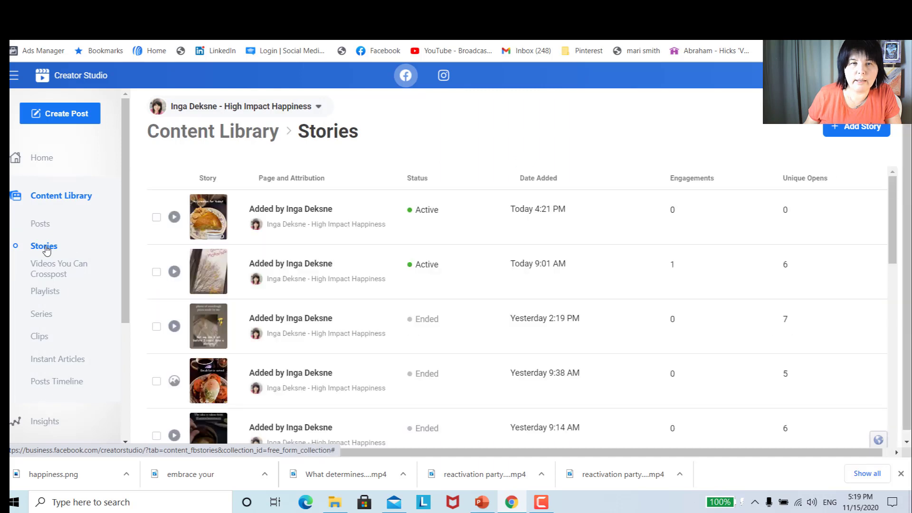
{"action": "scroll", "coordinate": [236, 228], "scroll_direction": "down", "scroll_amount": 1}
{"action": "scroll", "coordinate": [236, 228], "scroll_direction": "down", "scroll_amount": 5}
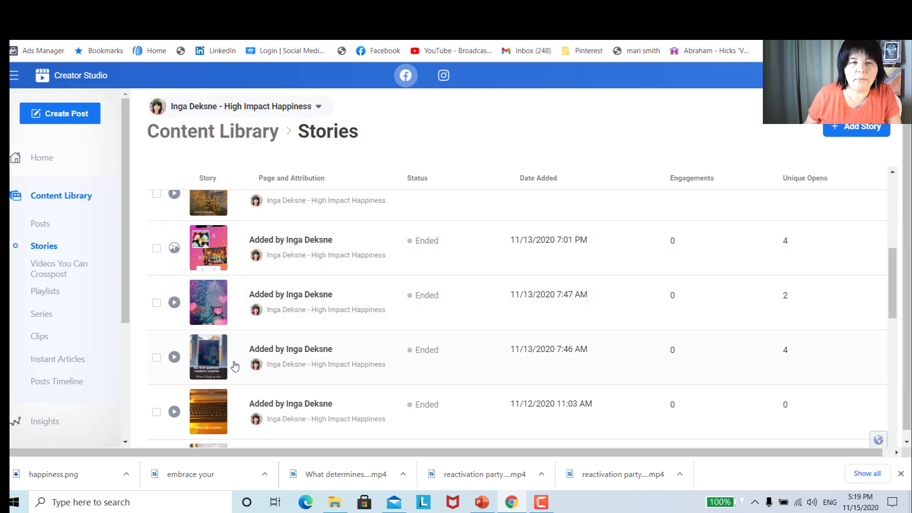
{"action": "scroll", "coordinate": [227, 325], "scroll_direction": "up", "scroll_amount": 5}
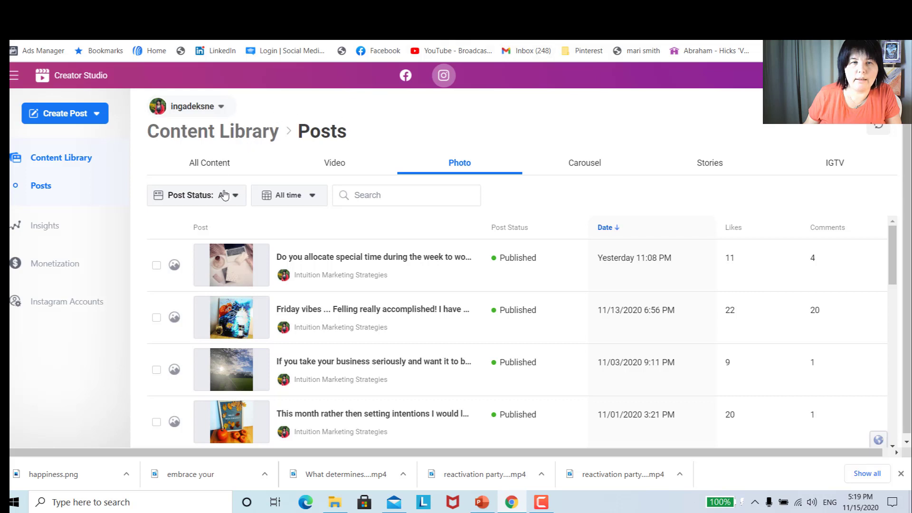
Step: Filter Instagram posts to the last 7 days, checking All Content then Photo only
{"action": "left_click", "coordinate": [311, 196]}
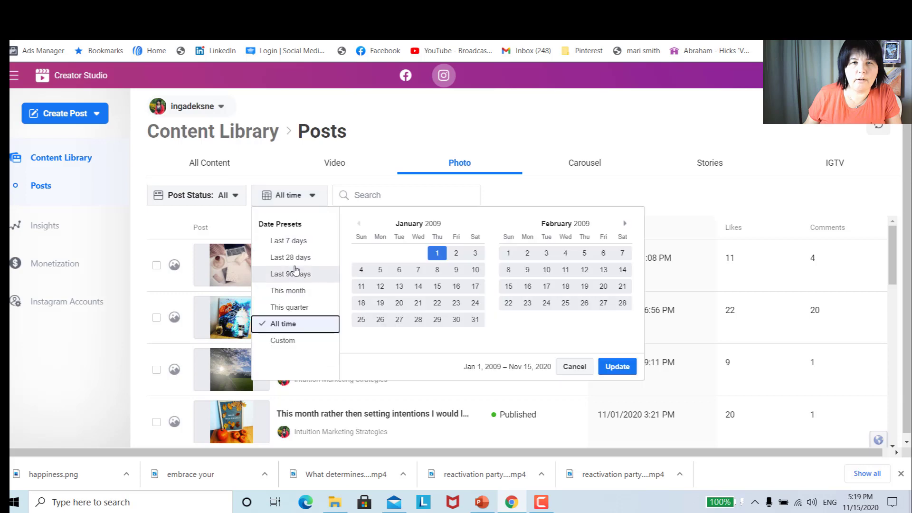
{"action": "left_click", "coordinate": [295, 245]}
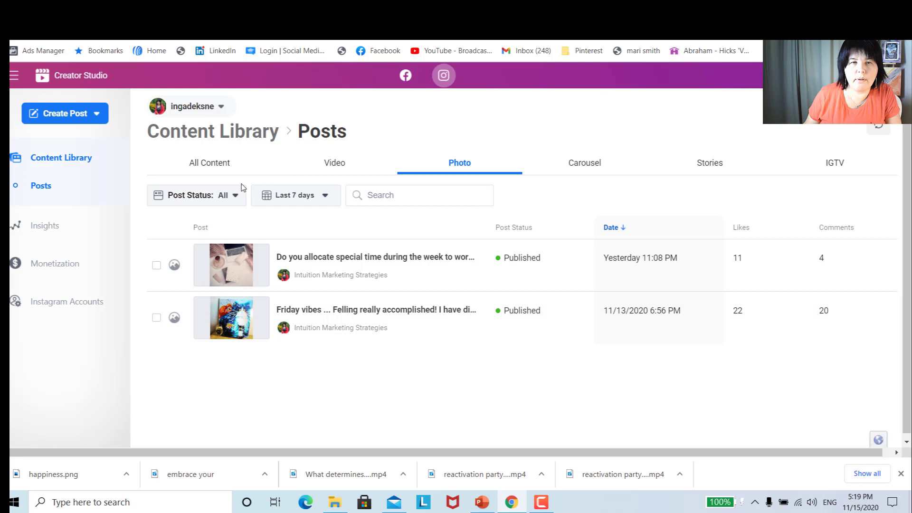
{"action": "left_click", "coordinate": [218, 171]}
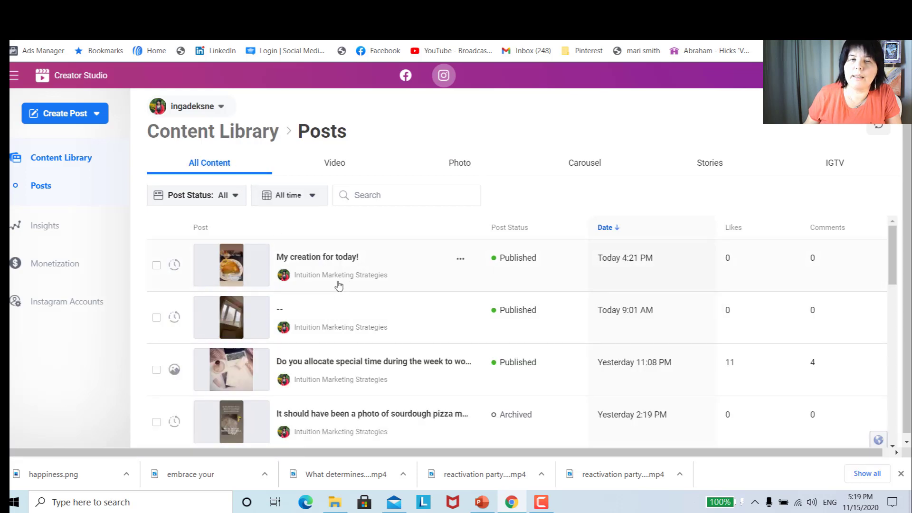
{"action": "left_click", "coordinate": [454, 171]}
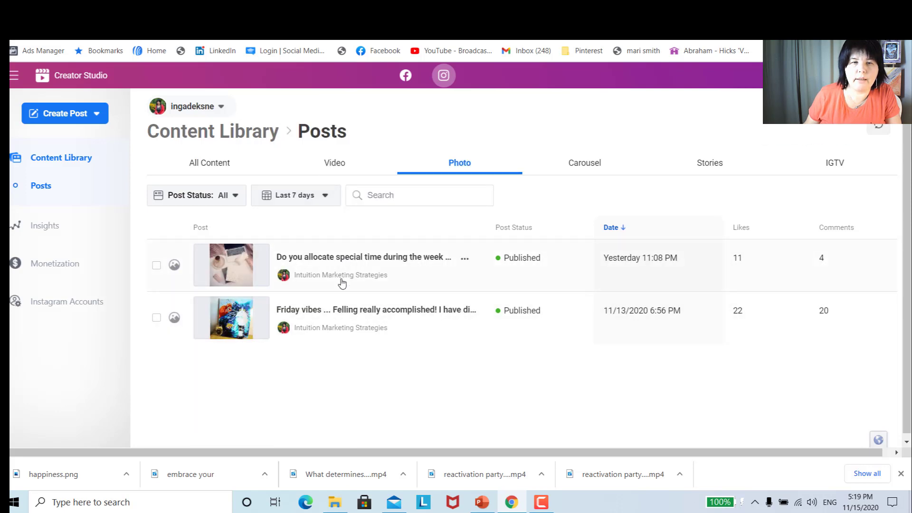
{"action": "scroll", "coordinate": [341, 283], "scroll_direction": "down", "scroll_amount": 1}
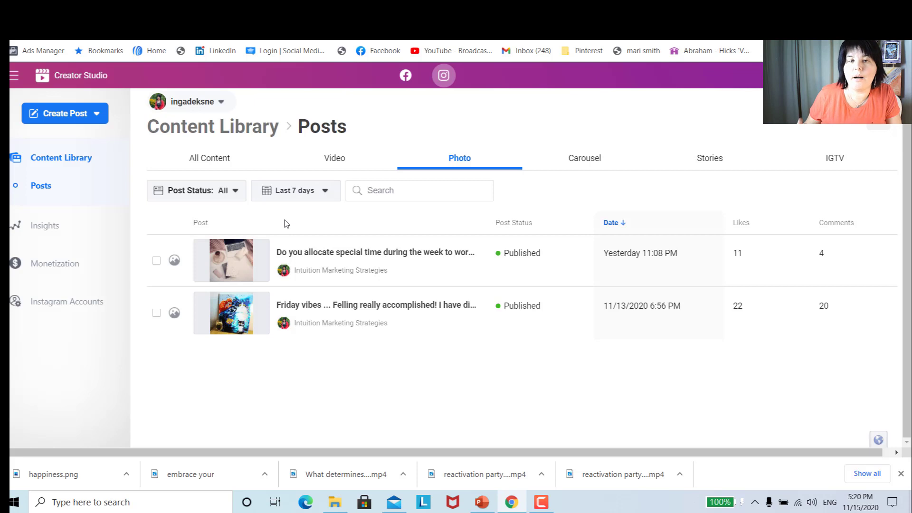
Step: Show the Instagram Activity insights with the last-7-days actions chart
{"action": "left_click", "coordinate": [44, 225]}
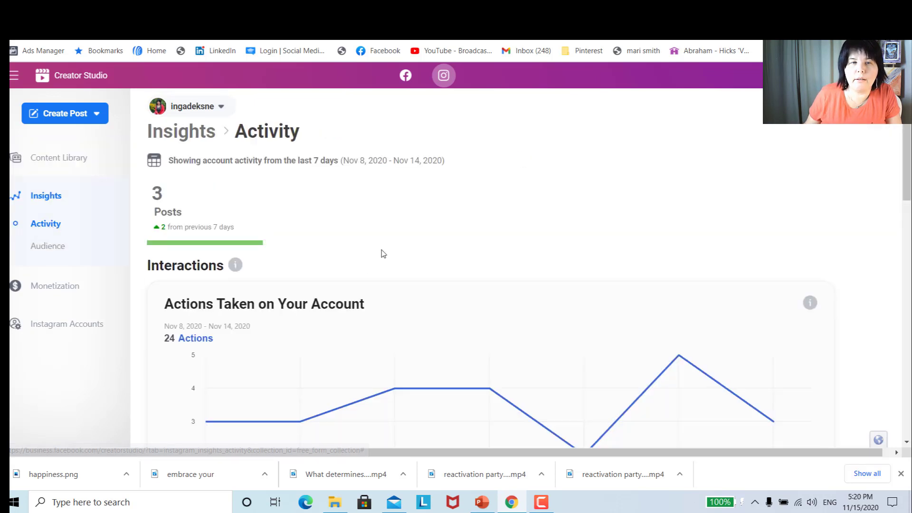
{"action": "scroll", "coordinate": [381, 252], "scroll_direction": "down", "scroll_amount": 1}
{"action": "scroll", "coordinate": [381, 252], "scroll_direction": "down", "scroll_amount": 1}
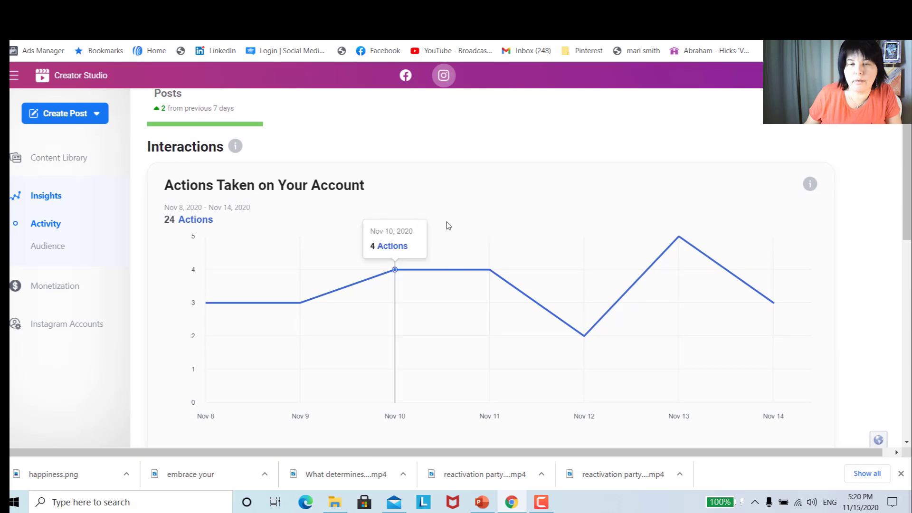
{"action": "scroll", "coordinate": [443, 236], "scroll_direction": "down", "scroll_amount": 1}
{"action": "scroll", "coordinate": [441, 221], "scroll_direction": "up", "scroll_amount": 2}
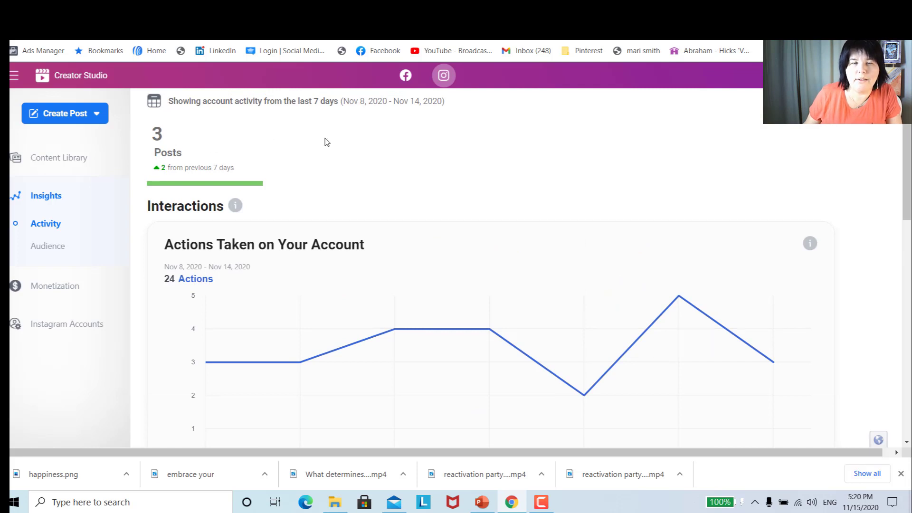
{"action": "scroll", "coordinate": [321, 147], "scroll_direction": "down", "scroll_amount": 1}
Step: Show the Audience insights with total followers and age-gender breakdown
{"action": "left_click", "coordinate": [49, 246]}
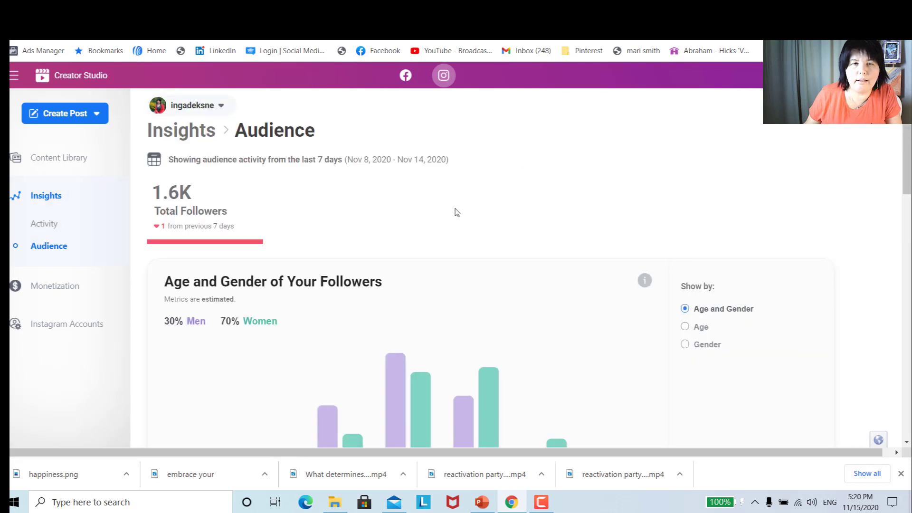
{"action": "scroll", "coordinate": [456, 212], "scroll_direction": "down", "scroll_amount": 3}
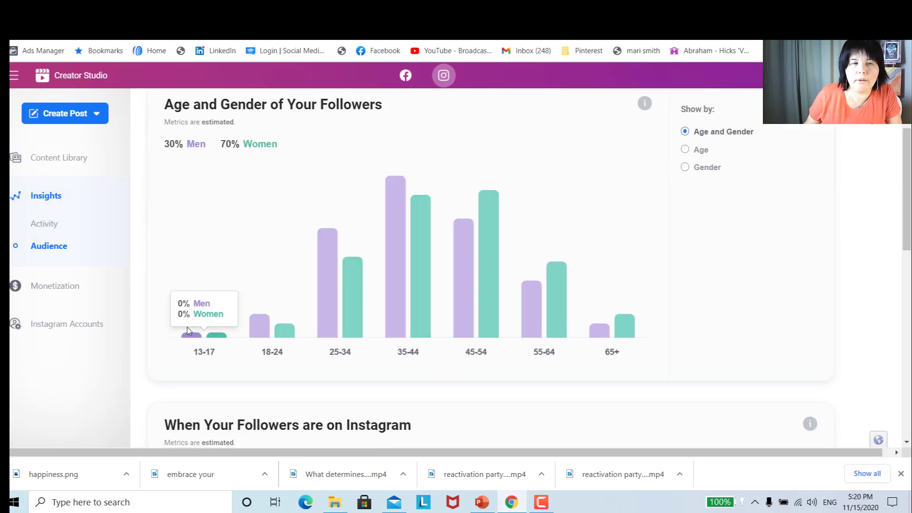
{"action": "scroll", "coordinate": [628, 378], "scroll_direction": "down", "scroll_amount": 1}
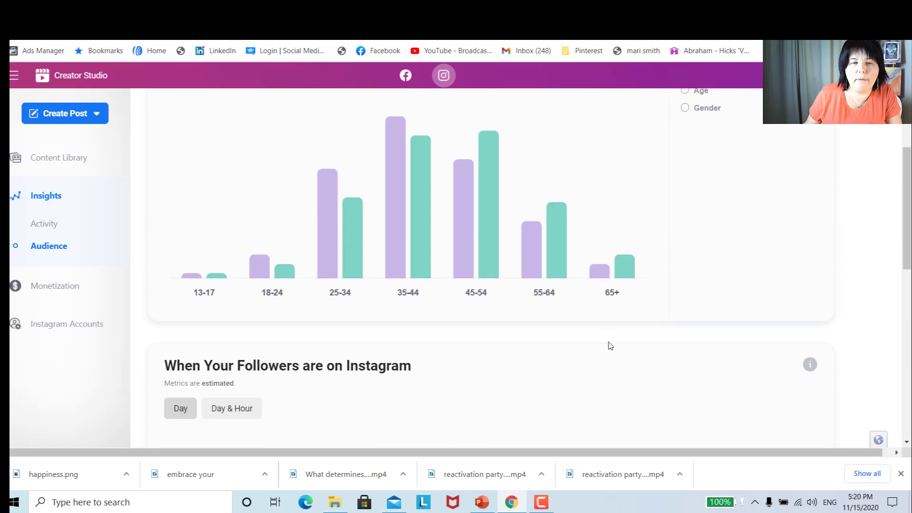
{"action": "scroll", "coordinate": [600, 334], "scroll_direction": "up", "scroll_amount": 2}
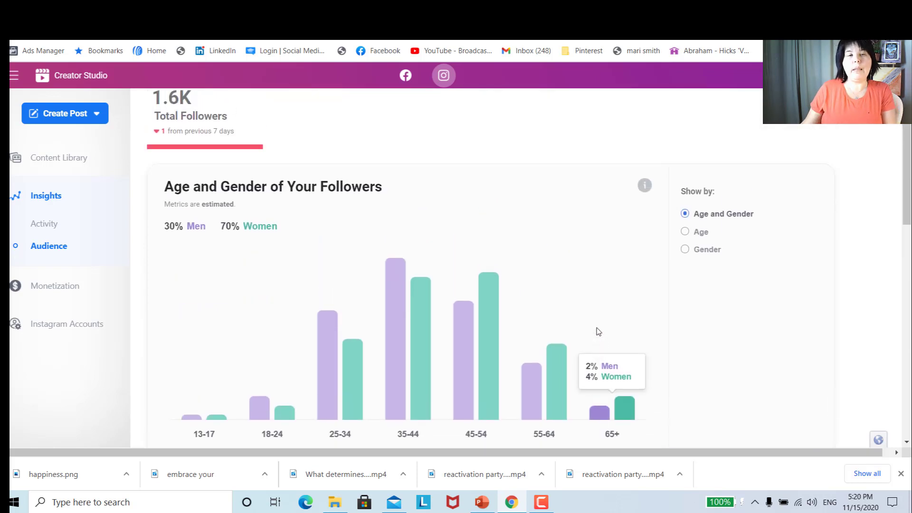
{"action": "scroll", "coordinate": [597, 333], "scroll_direction": "up", "scroll_amount": 2}
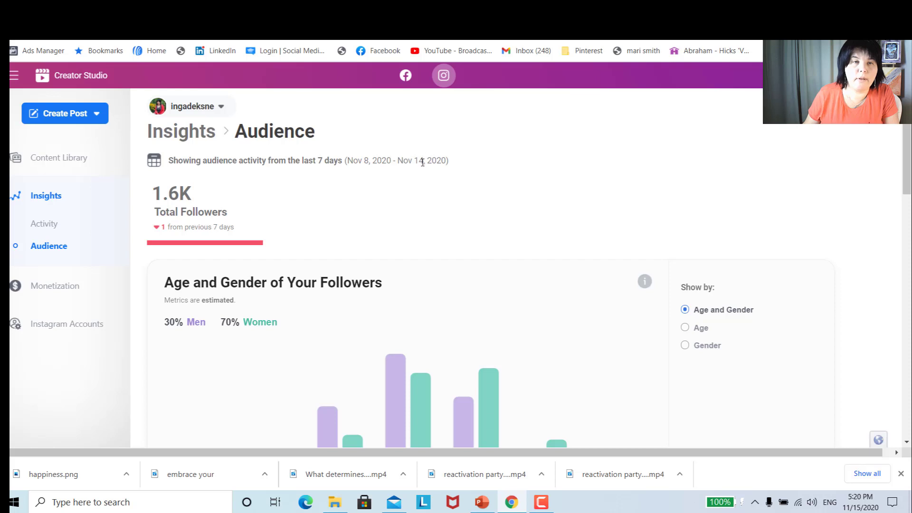
{"action": "scroll", "coordinate": [368, 209], "scroll_direction": "down", "scroll_amount": 1}
{"action": "scroll", "coordinate": [363, 208], "scroll_direction": "up", "scroll_amount": 1}
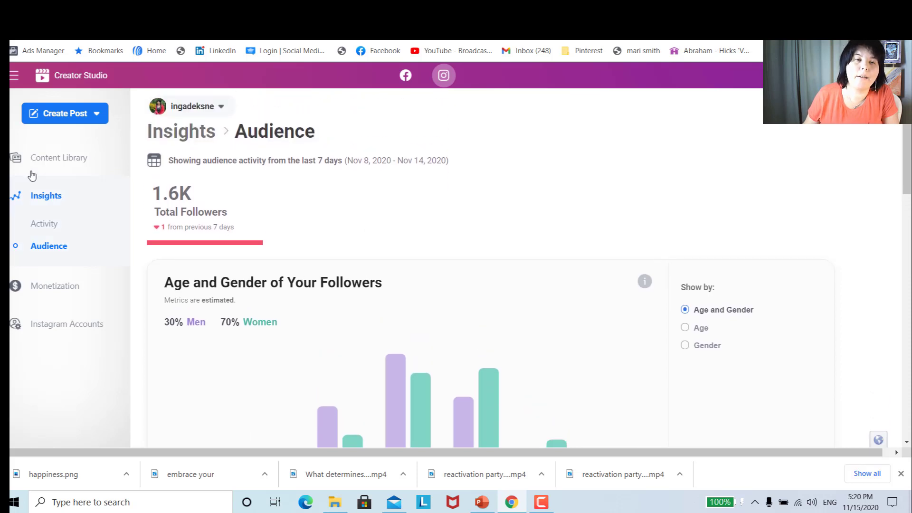